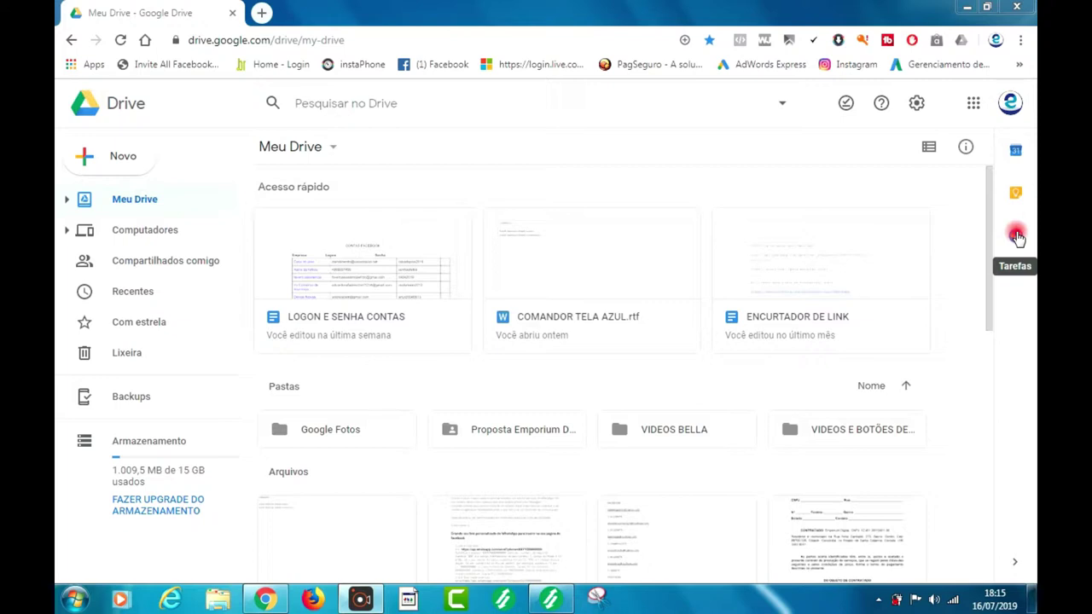
Open Google Livros (Books) in a new tab from the Google apps grid's Mais list.
click(976, 103)
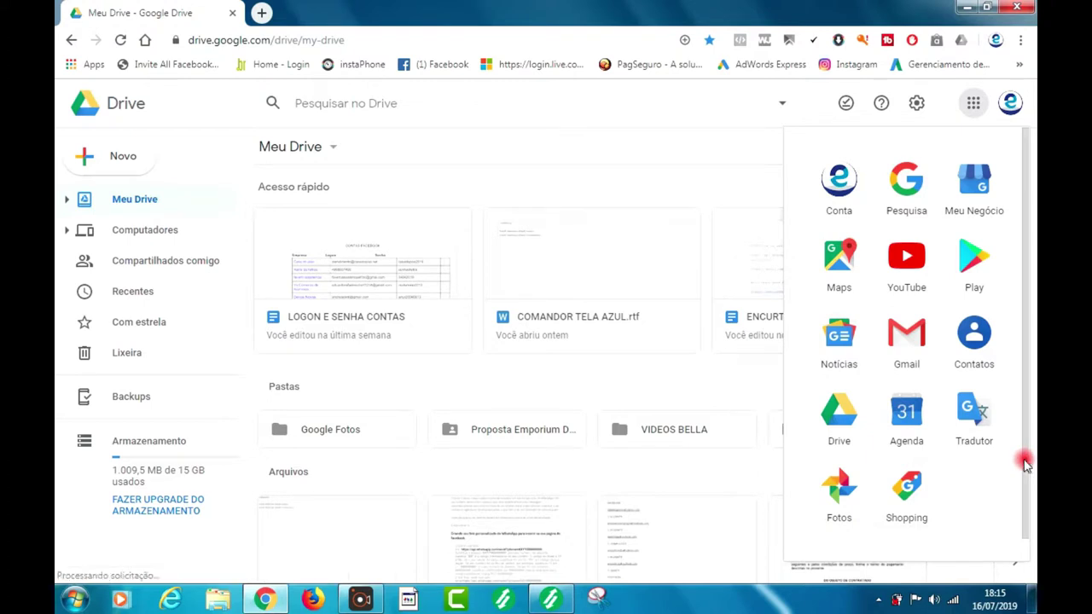
drag(1026, 465, 1027, 533)
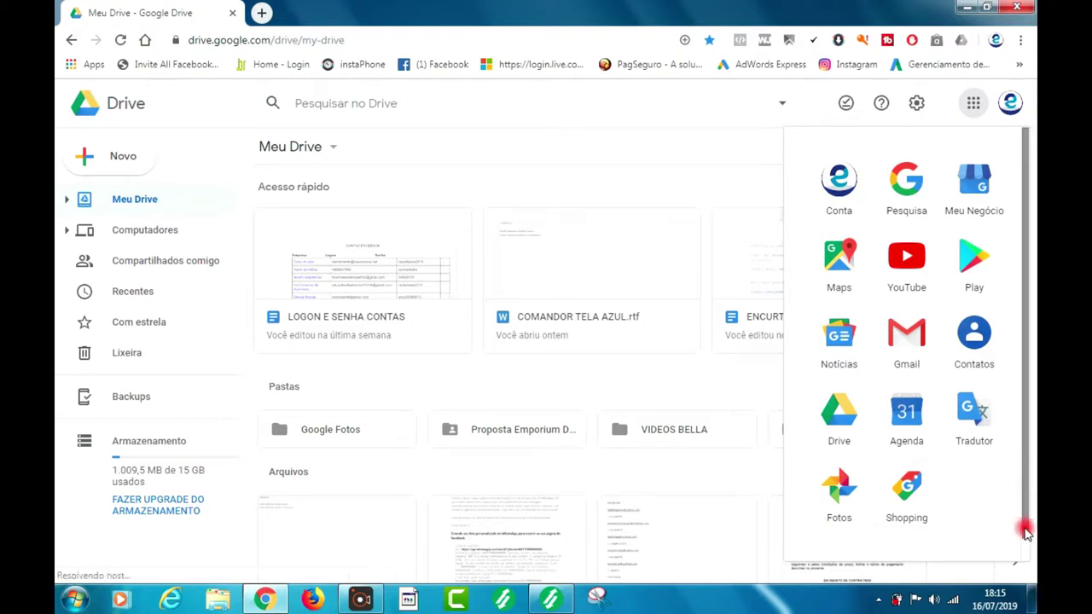
scroll(919, 553, down, 1)
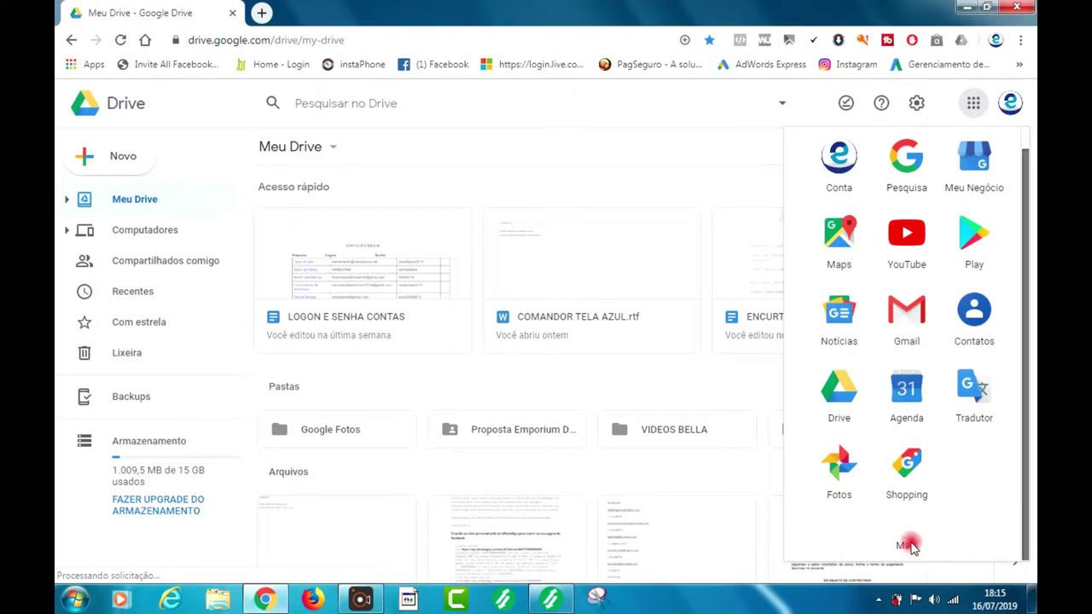
click(910, 547)
click(910, 547)
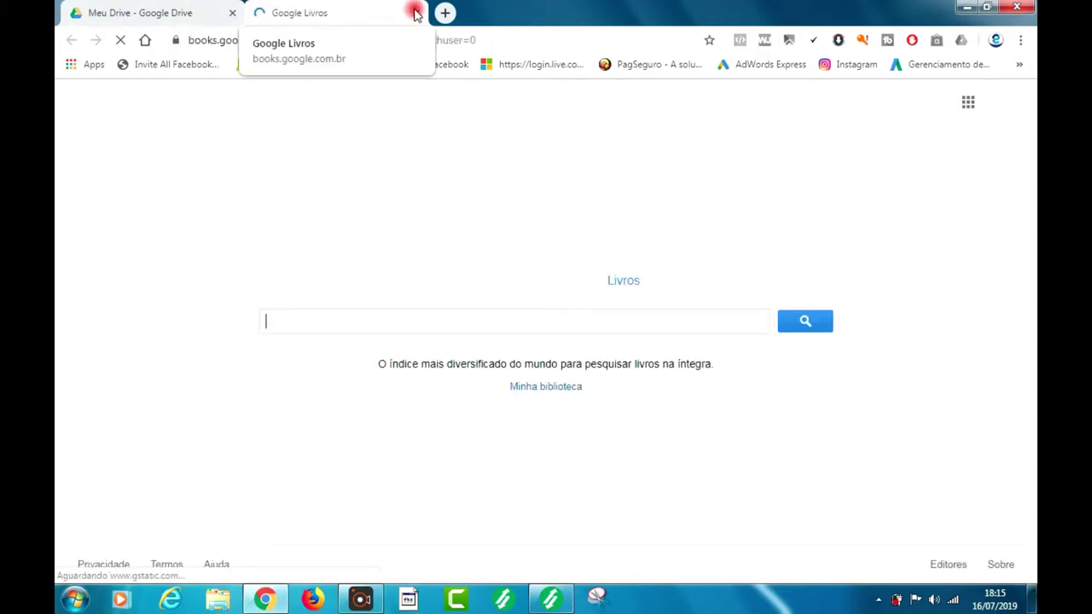
Close the Google Livros tab with Ctrl+W, leaving Meu Drive open.
key(ctrl+w)
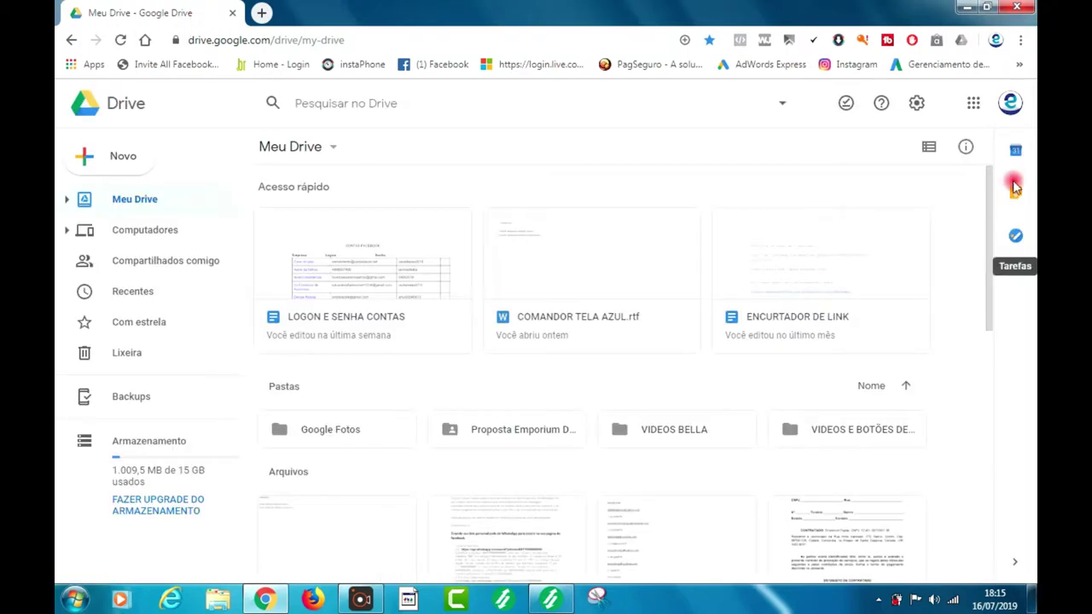
Open Google Documentos (Docs) in a new tab from the apps grid's Mais list.
click(974, 104)
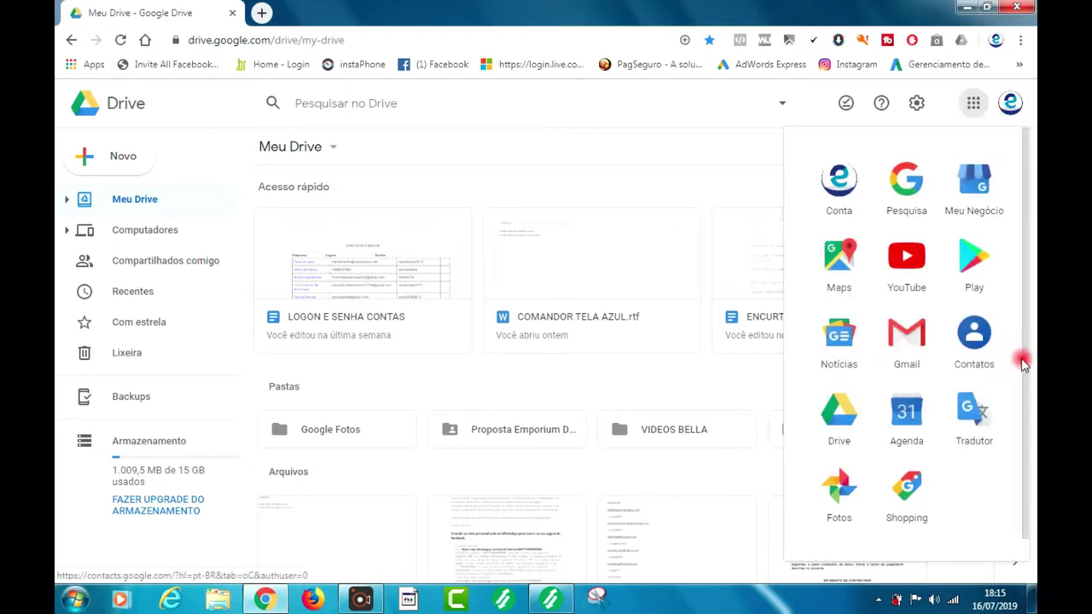
scroll(1024, 410, down, 1)
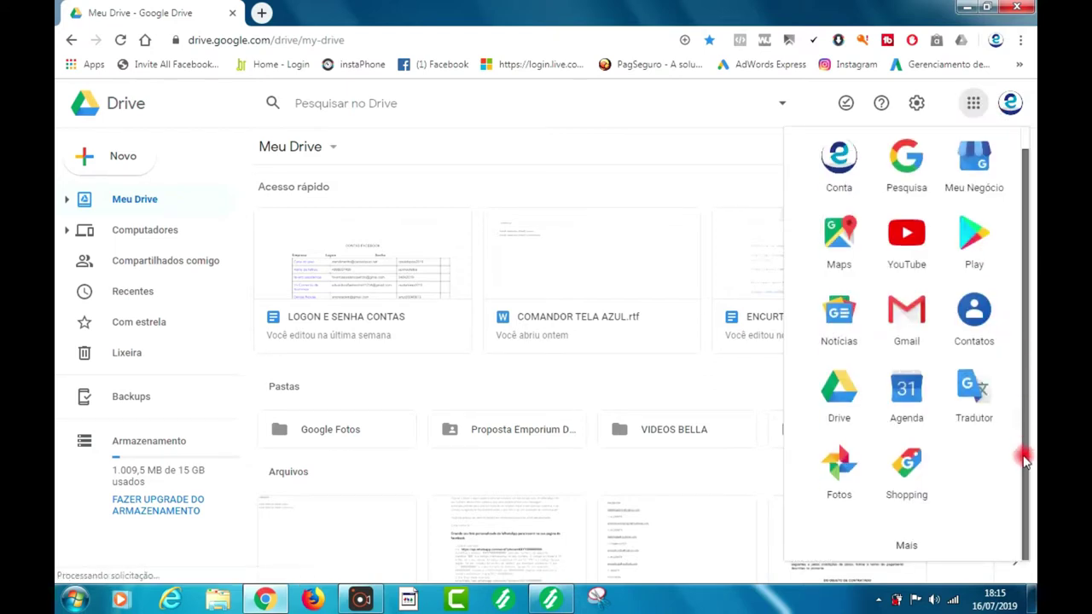
click(909, 546)
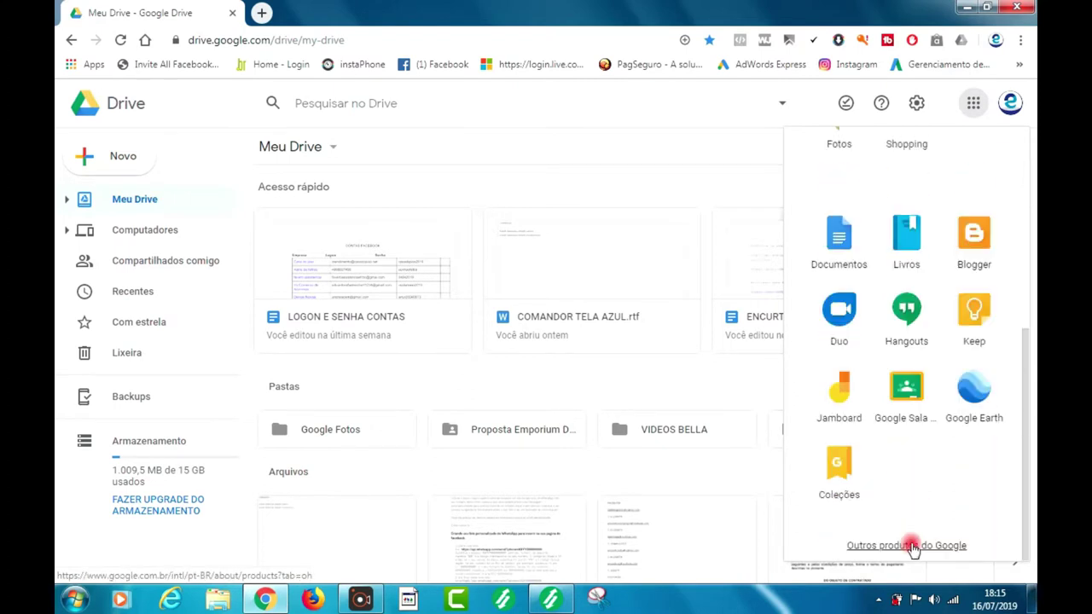
click(840, 239)
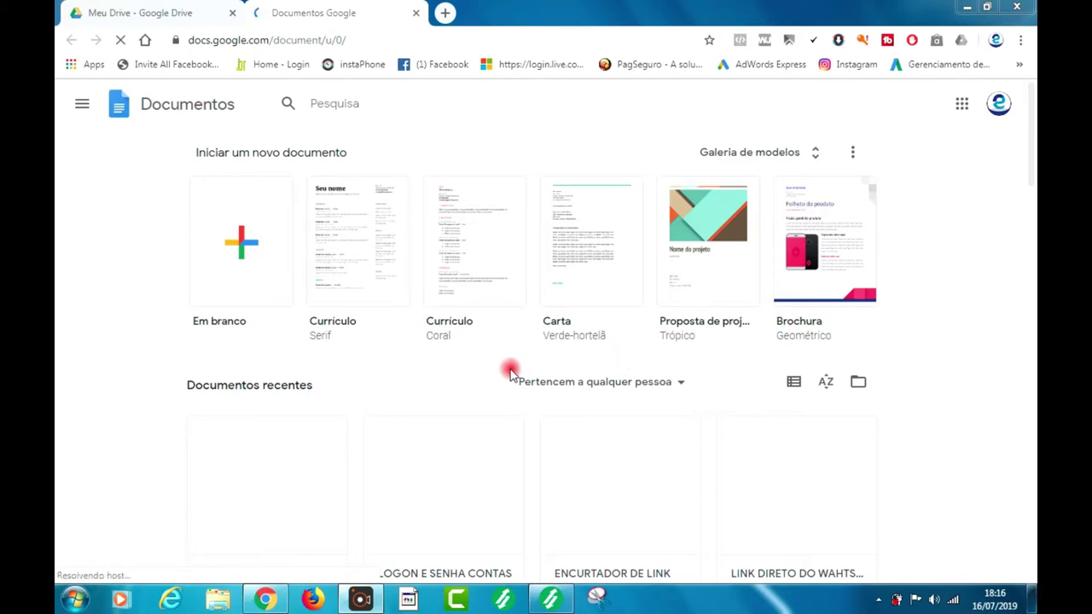
Create the blank document 'Documento sem título' from the Em branco template.
click(734, 162)
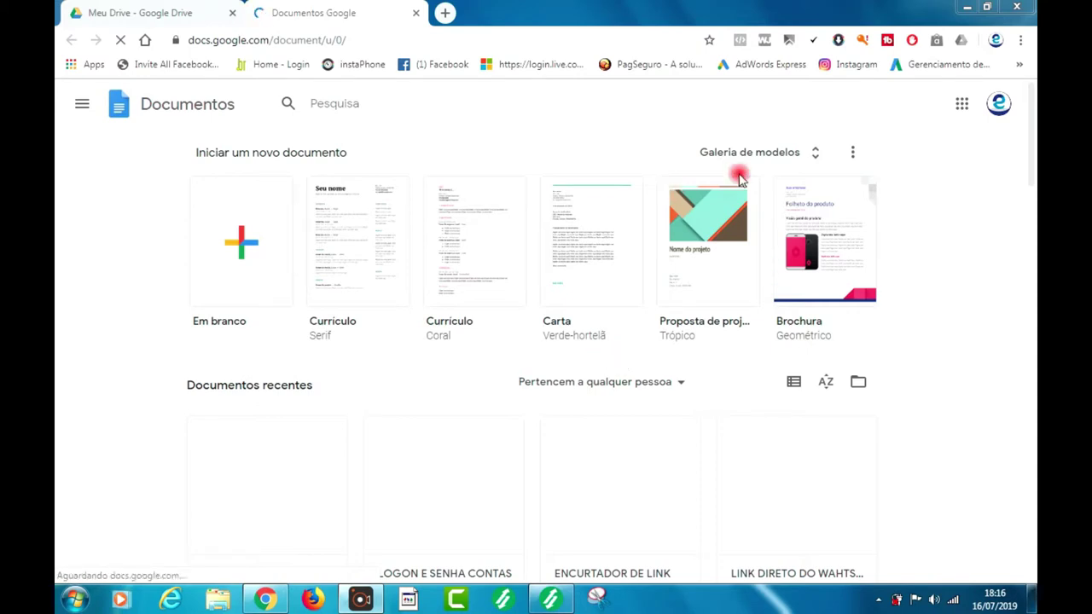
click(244, 244)
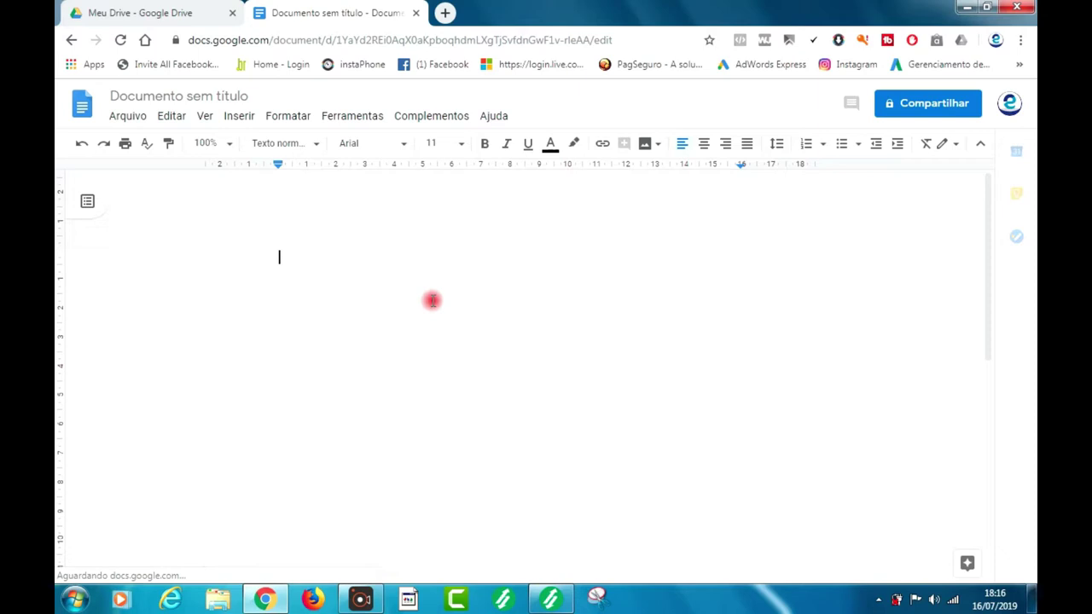
Type 'kkdkdkkddfdfddtesteee' into the document, then close its tab and confirm leaving with Sair.
text(kkdkdkkd)
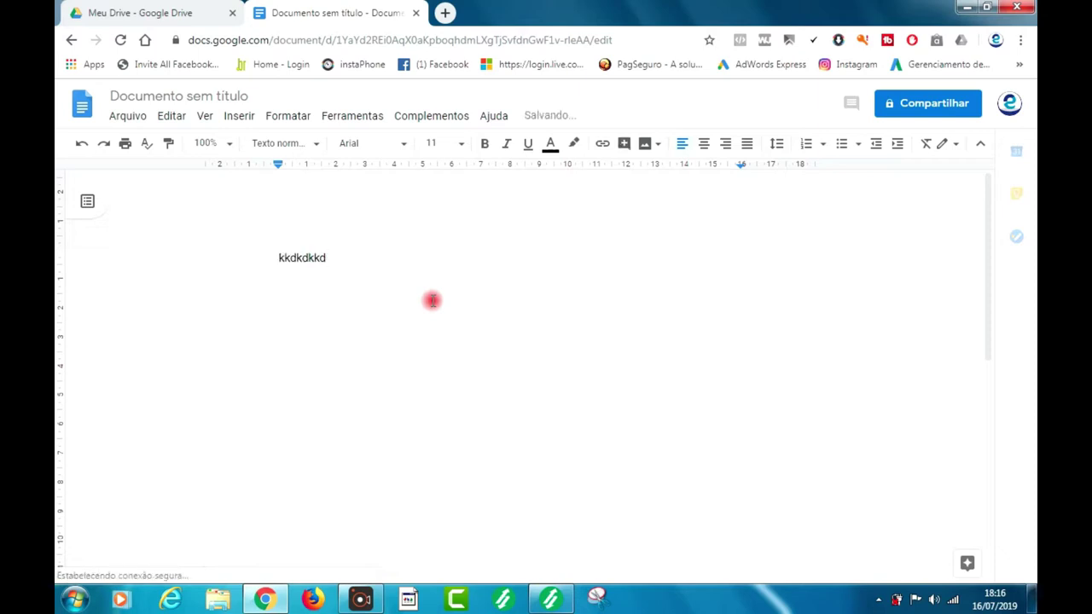
text(dfdfddtesteee)
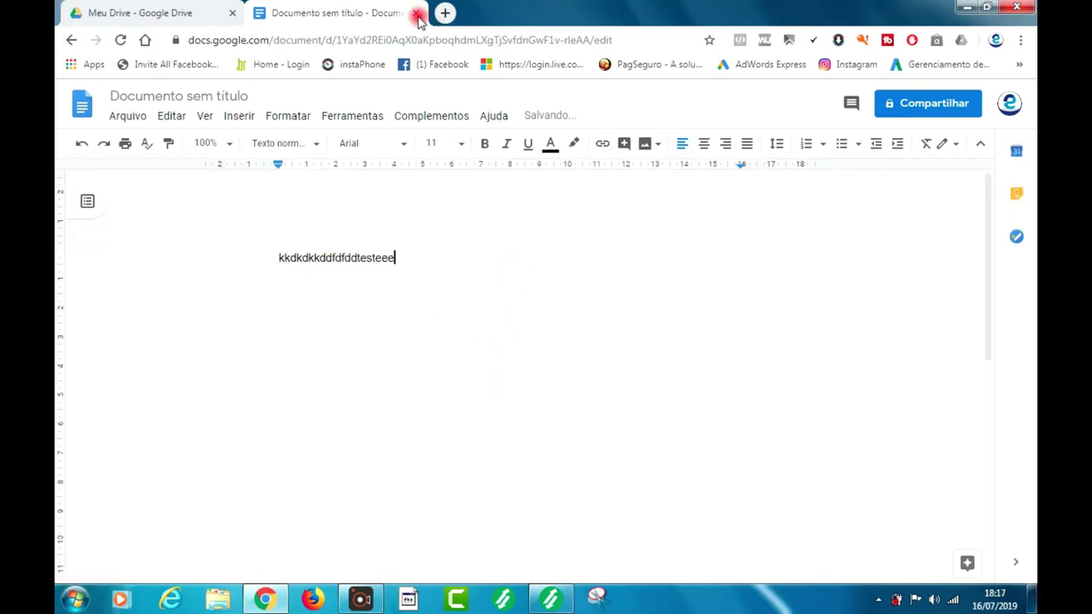
key(ctrl+w)
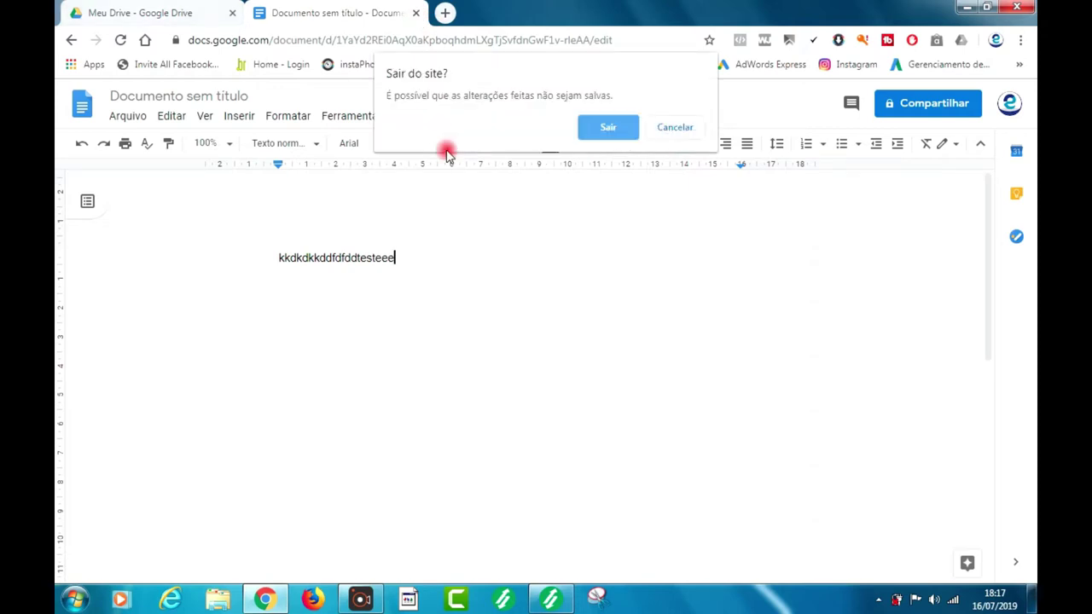
click(614, 128)
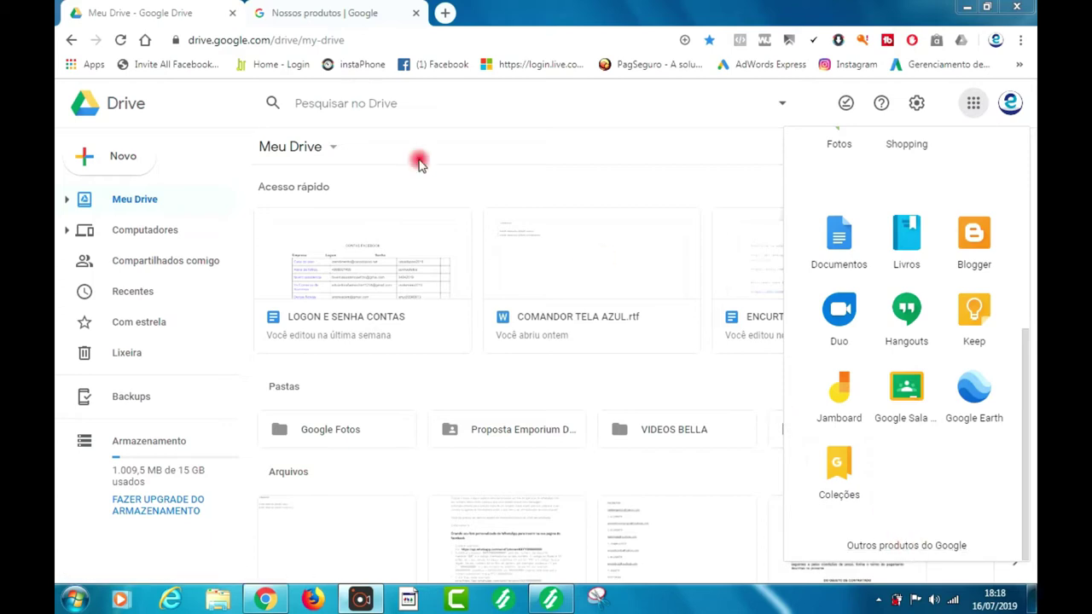
Browse the Nossos produtos page, peeking at Planilhas Google's Primeiros passos, down to Amplie seus negócios.
click(364, 15)
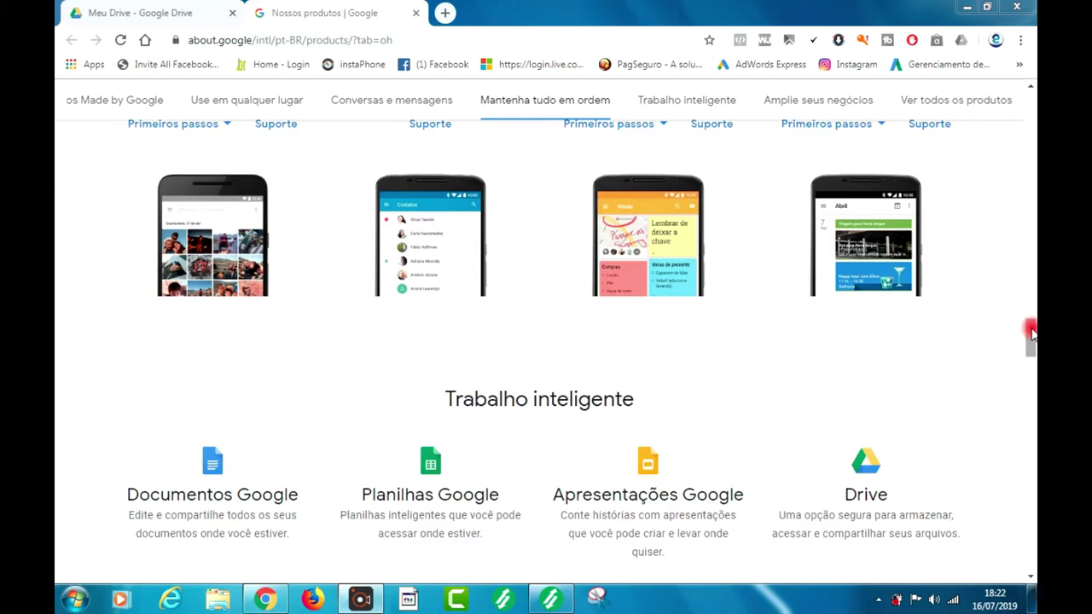
drag(1031, 333, 1031, 358)
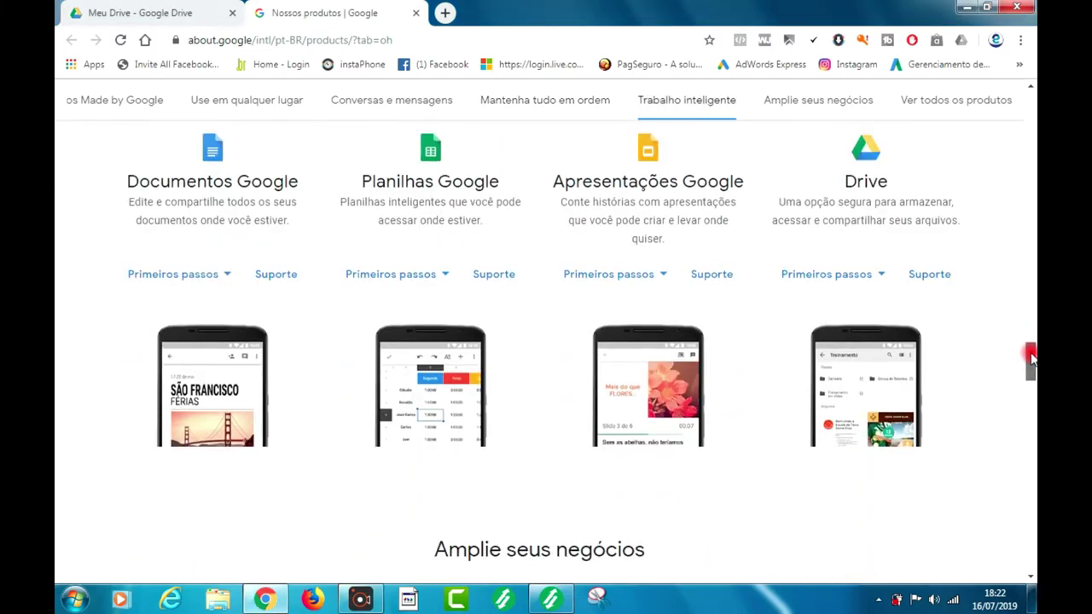
mouse_move(1030, 358)
mouse_down()
mouse_move(1031, 344)
mouse_move(1031, 353)
mouse_up()
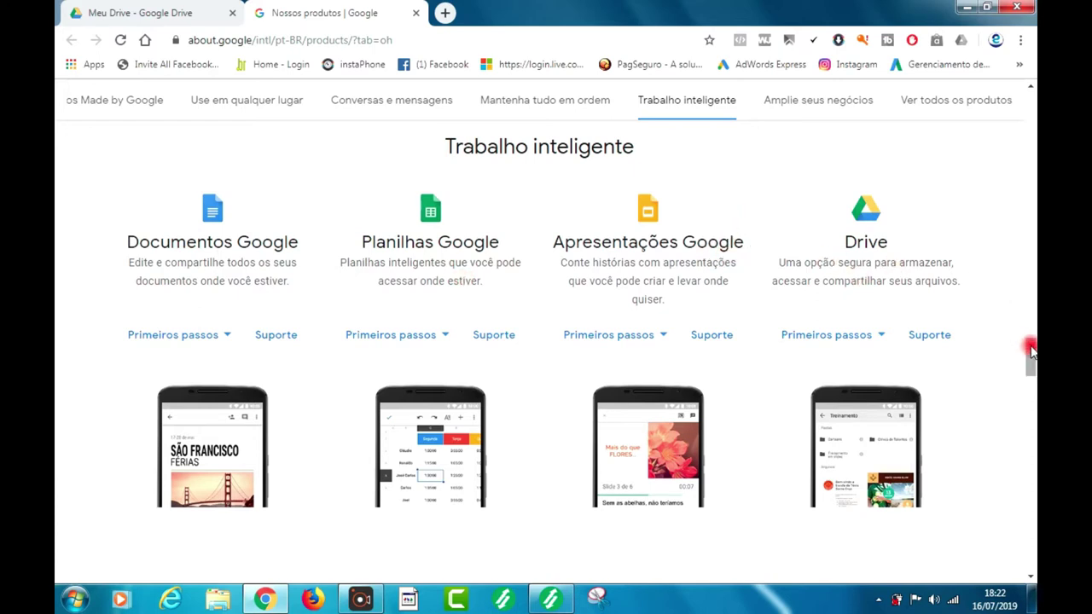
mouse_move(1030, 346)
mouse_down()
mouse_move(1029, 376)
mouse_move(1030, 343)
mouse_up()
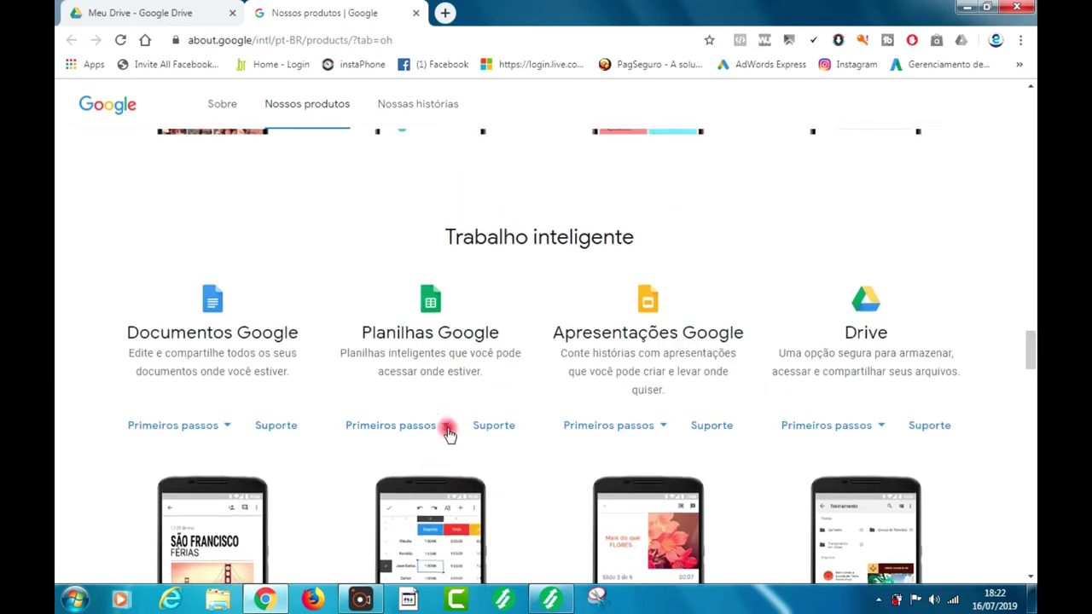
click(445, 421)
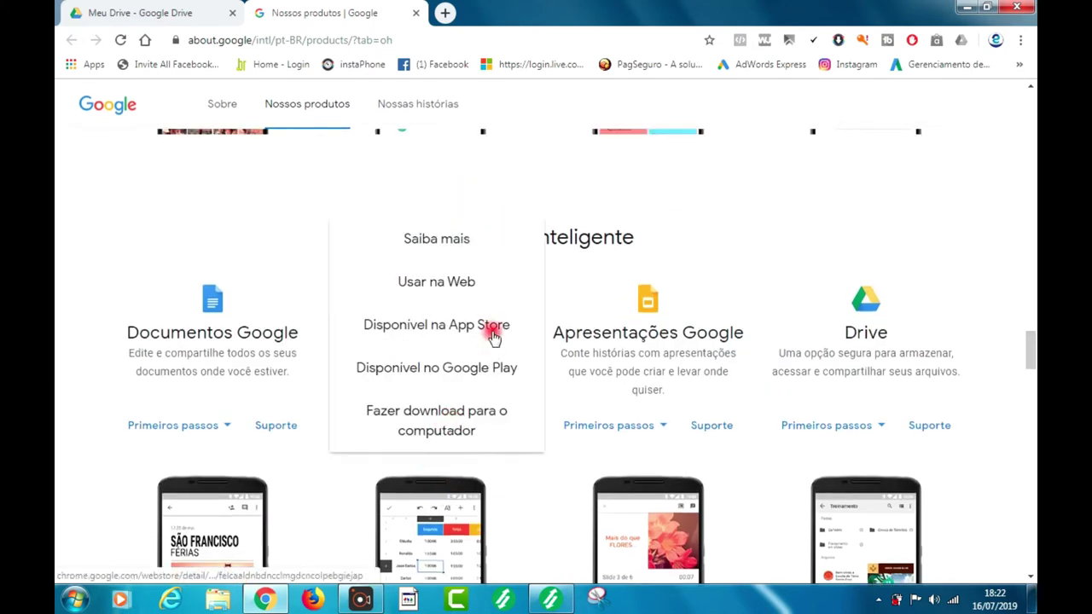
click(773, 239)
drag(1031, 345, 1031, 390)
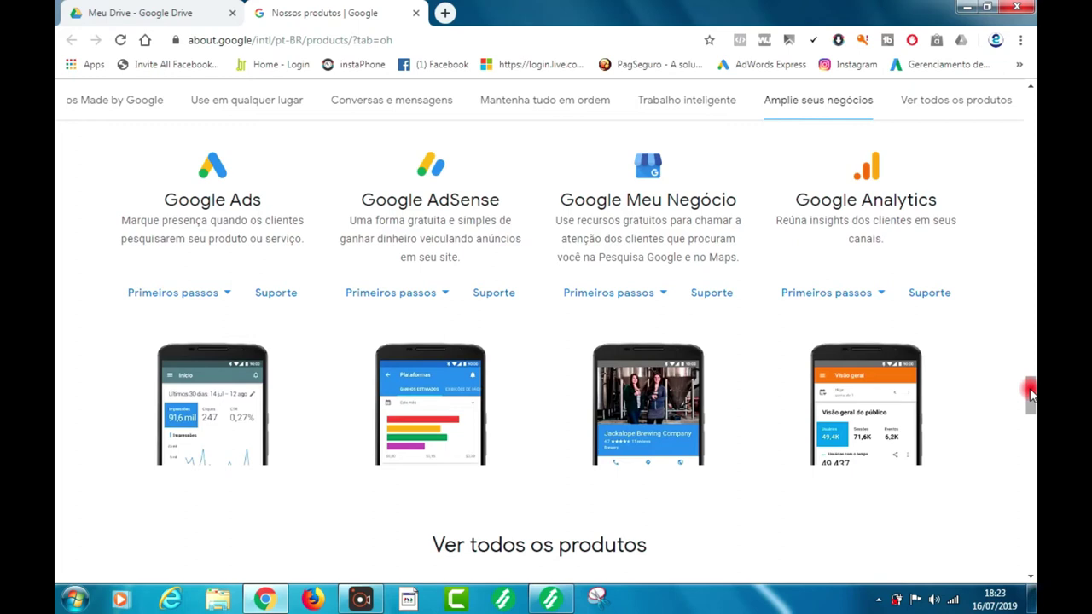
Scroll through Ver todos os produtos, then back up to the Pesquisa e conhecimento section.
drag(1030, 394, 1031, 435)
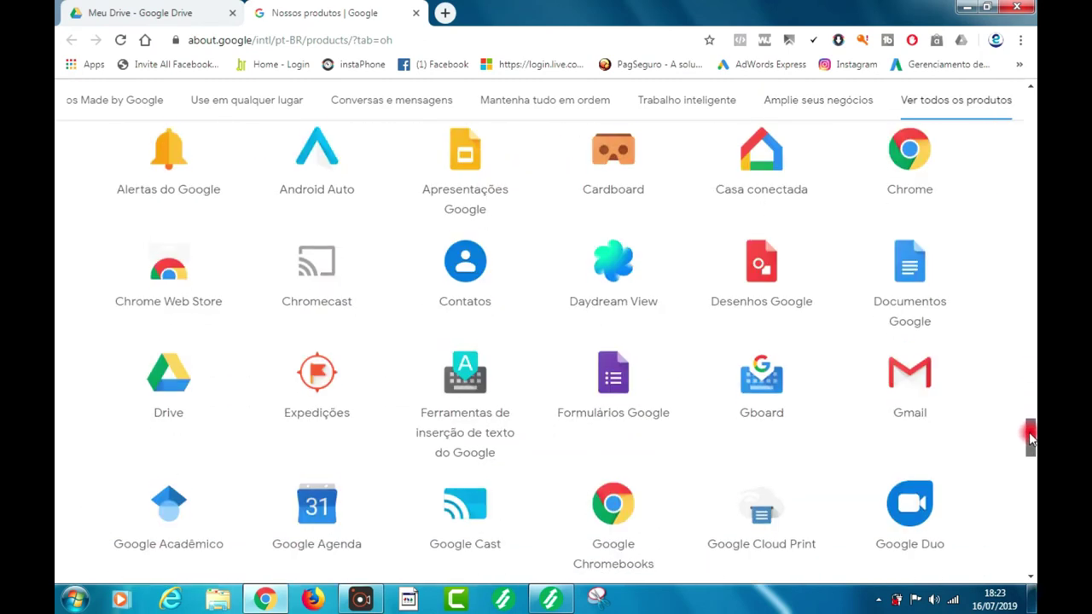
drag(1030, 437, 1030, 456)
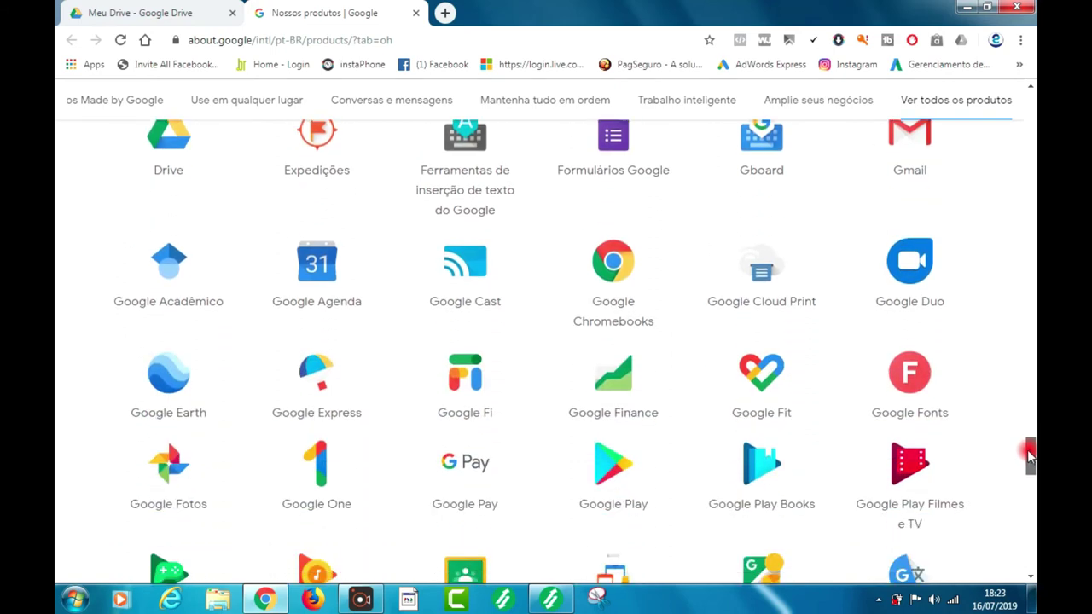
mouse_move(1029, 456)
mouse_down()
mouse_move(1030, 501)
mouse_move(1024, 152)
mouse_up()
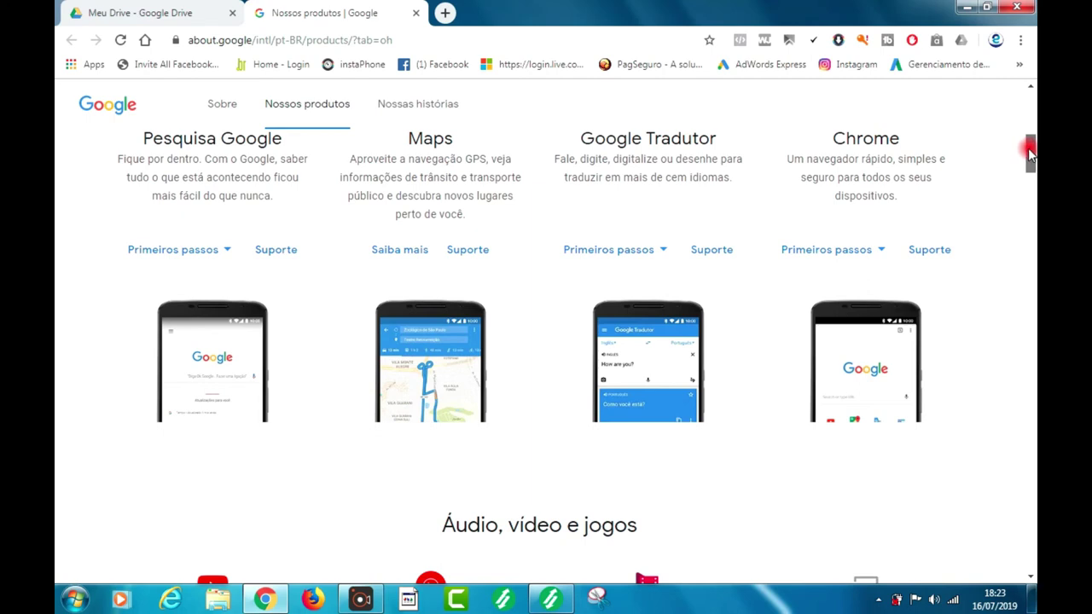
drag(1028, 148, 1030, 128)
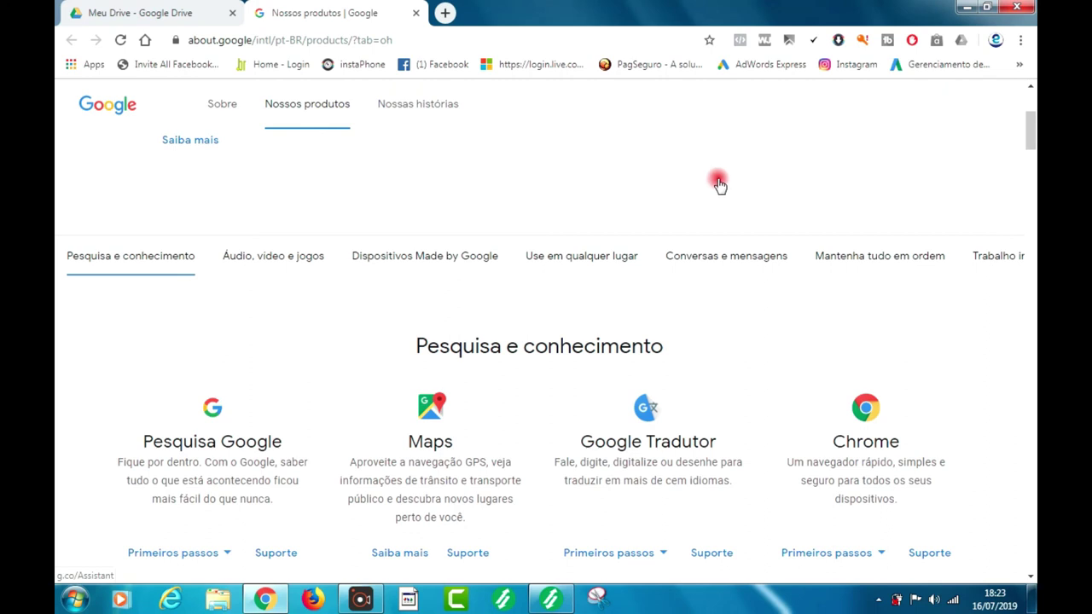
click(549, 597)
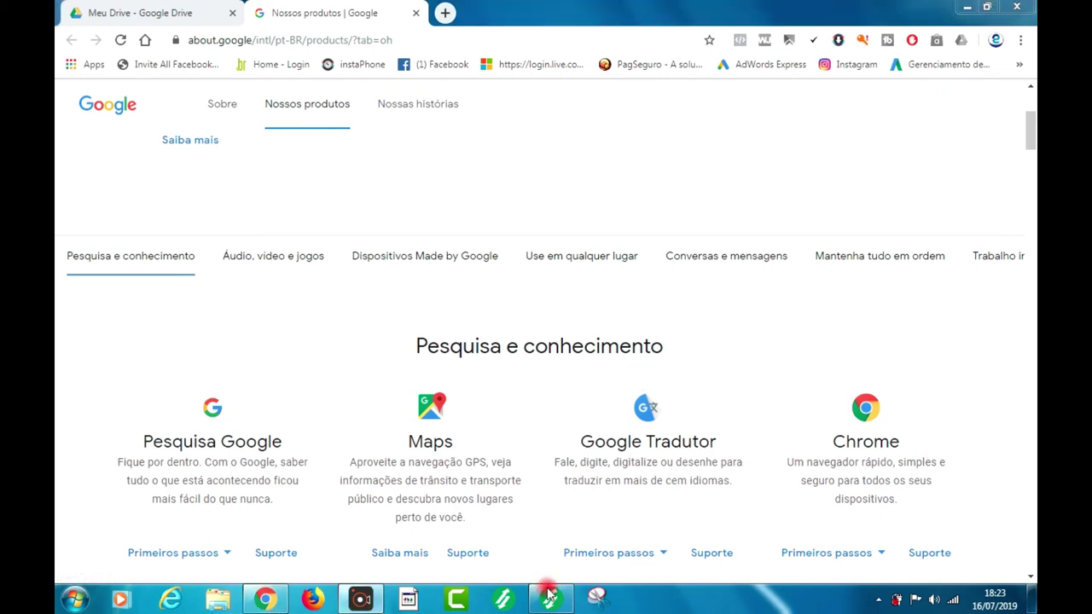